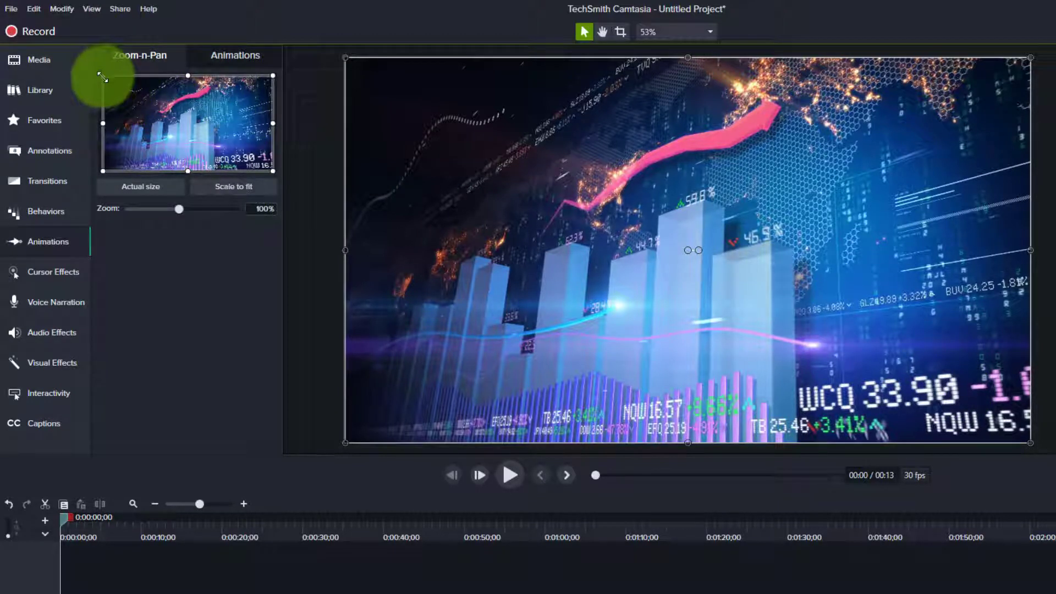
# Zoom the clip in to 152% on its lower-right area and shift the zoom animation to end at about 0:00:00;23.
pyautogui.moveTo(102, 76); pyautogui.dragTo(157, 123)
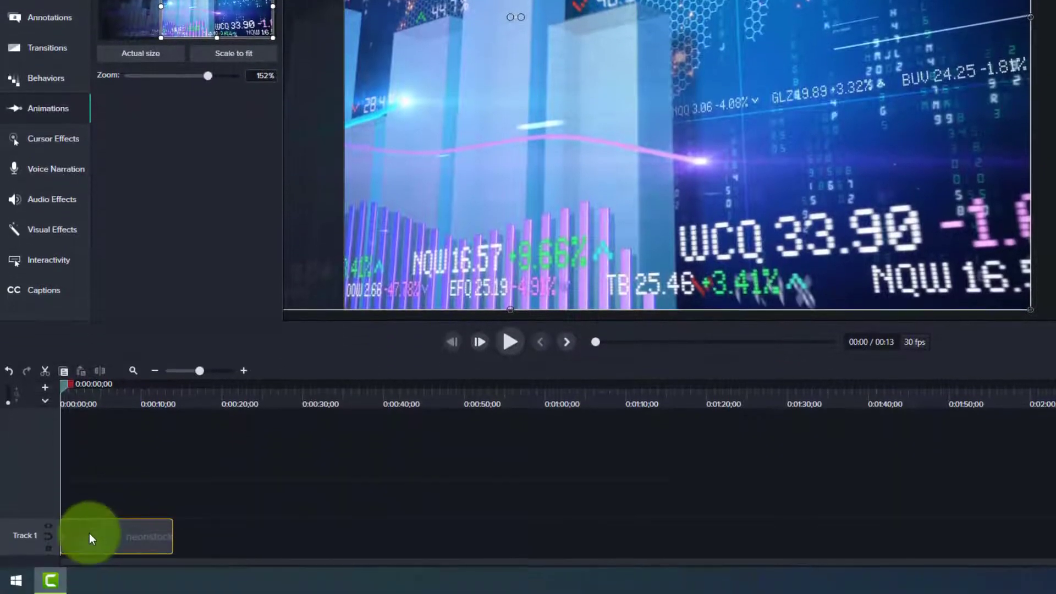
pyautogui.click(244, 370)
pyautogui.click(243, 371)
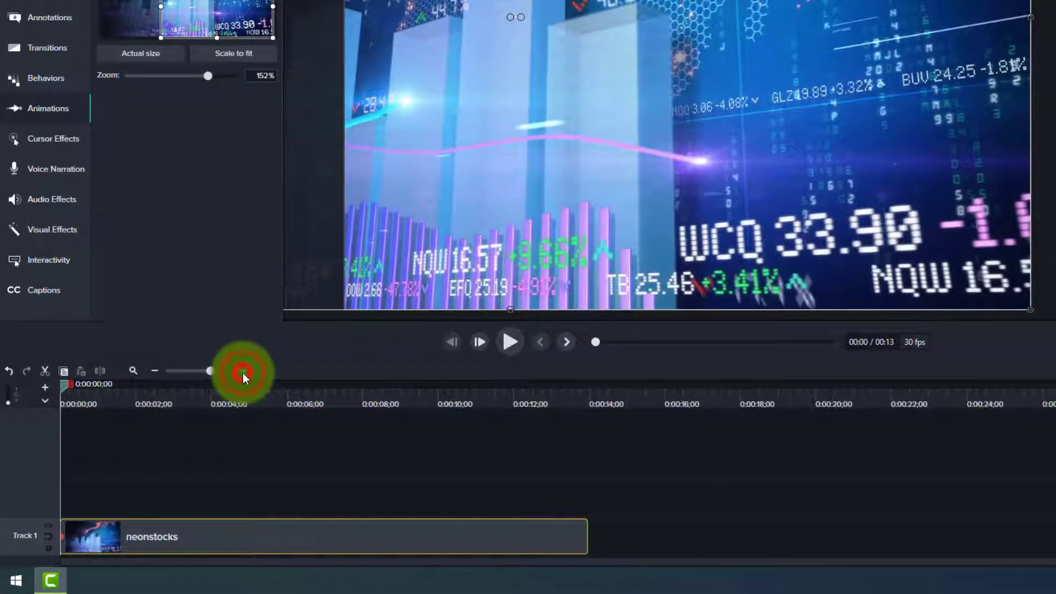
pyautogui.click(244, 371)
pyautogui.moveTo(64, 538); pyautogui.dragTo(107, 534)
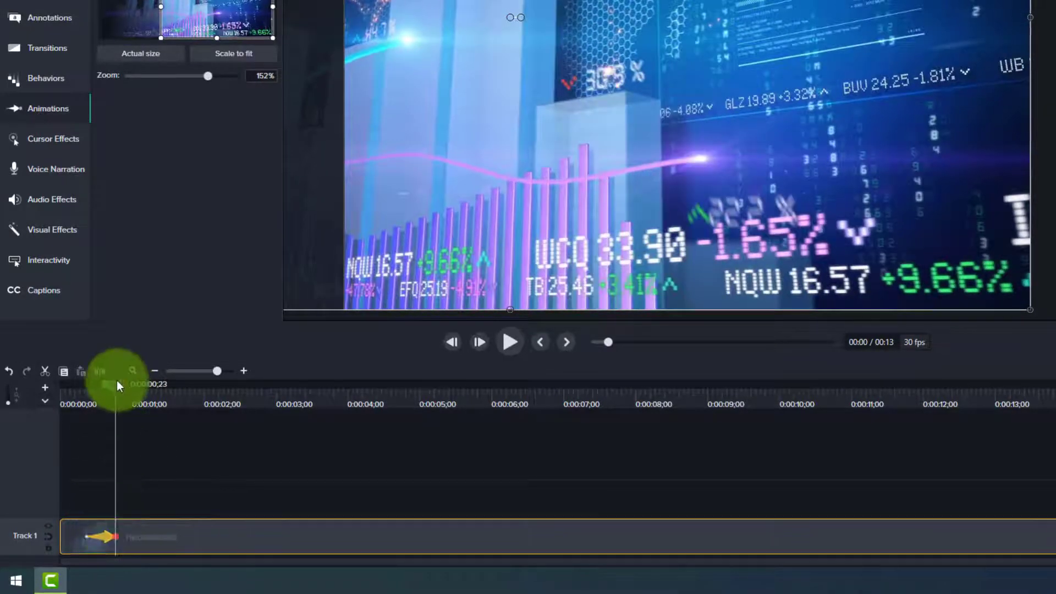
pyautogui.moveTo(115, 385); pyautogui.dragTo(77, 385)
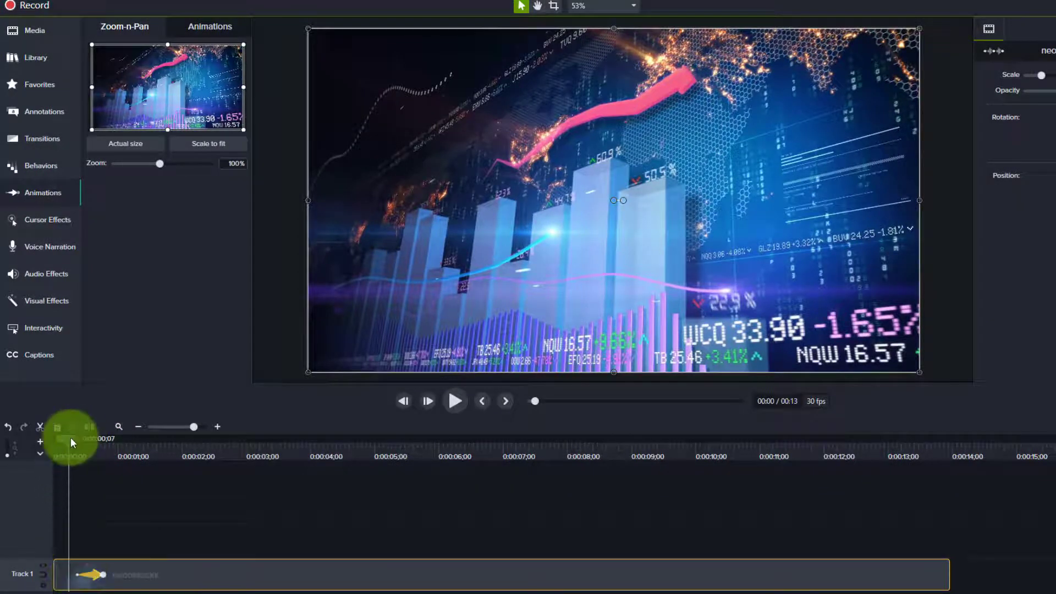
pyautogui.moveTo(71, 438); pyautogui.dragTo(76, 446)
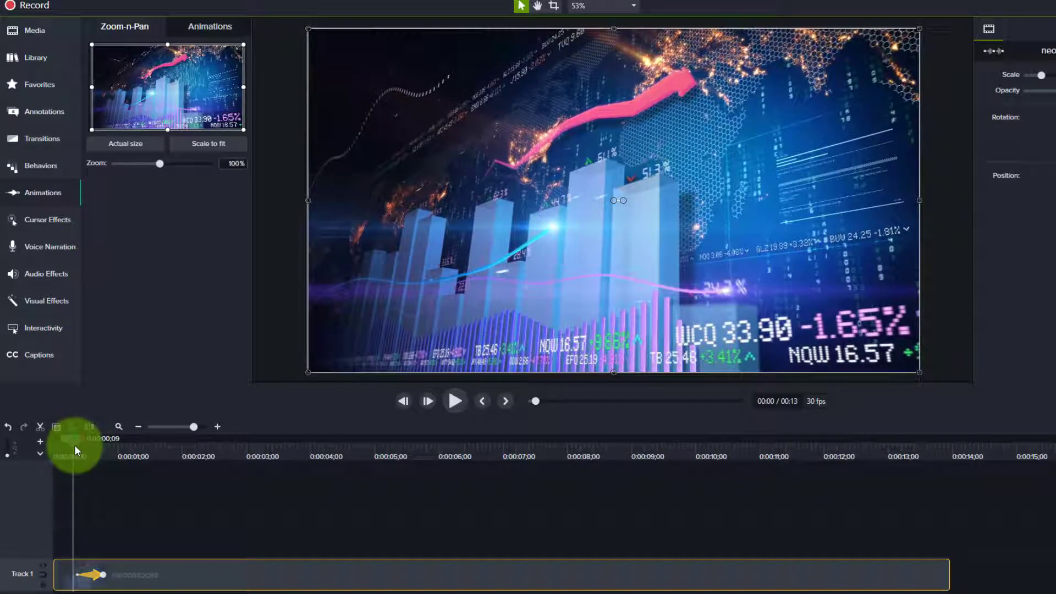
# Lengthen the zoom-in animation to end at about 2.7 seconds and play it back.
pyautogui.click(104, 574)
pyautogui.moveTo(105, 574); pyautogui.dragTo(99, 575)
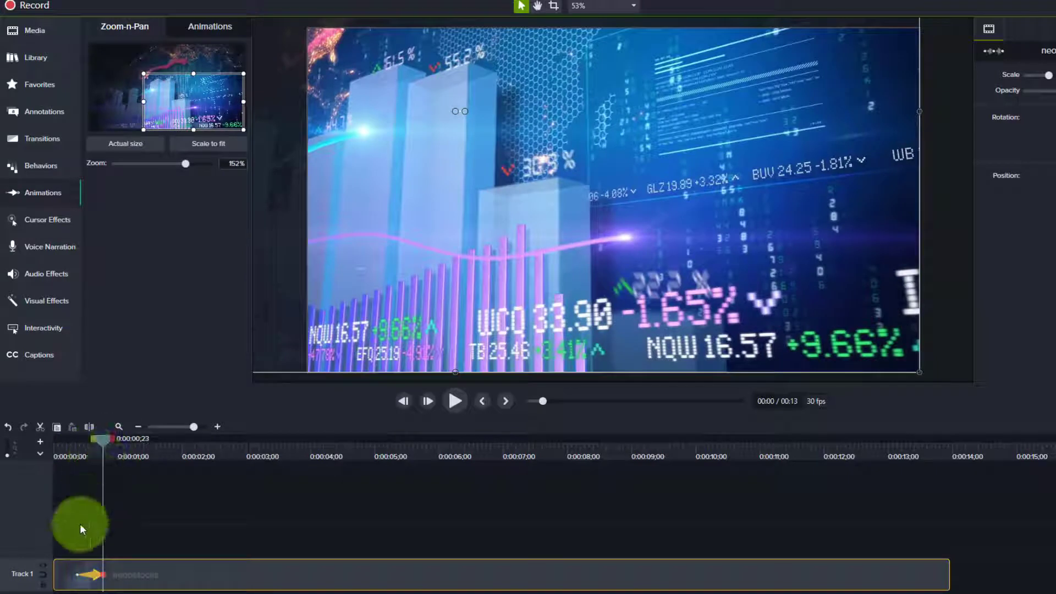
pyautogui.moveTo(87, 572); pyautogui.dragTo(98, 577)
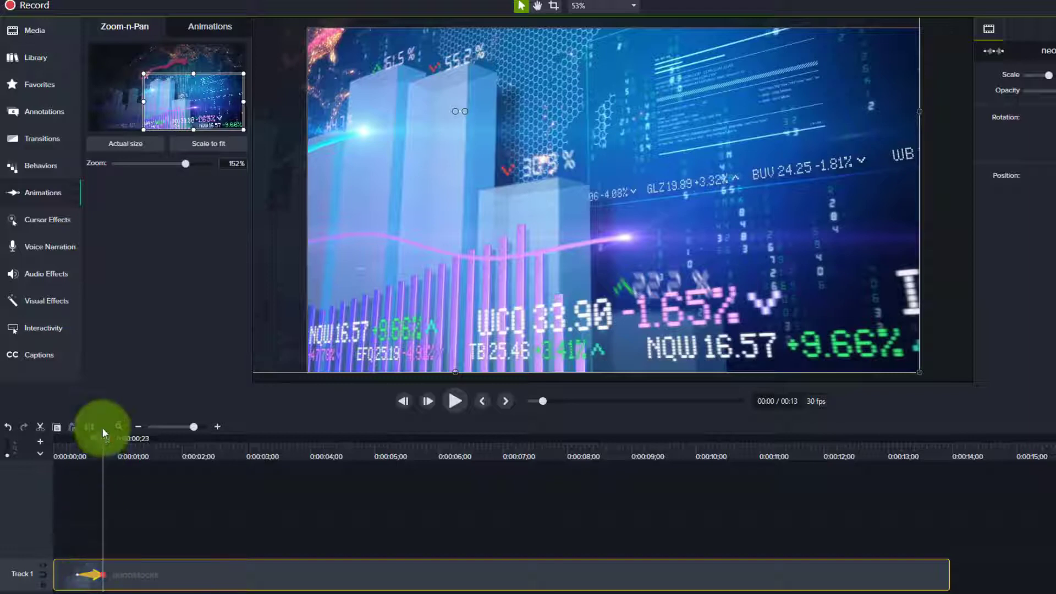
pyautogui.moveTo(94, 574); pyautogui.dragTo(227, 575)
pyautogui.moveTo(229, 437); pyautogui.dragTo(89, 461)
pyautogui.press('space')
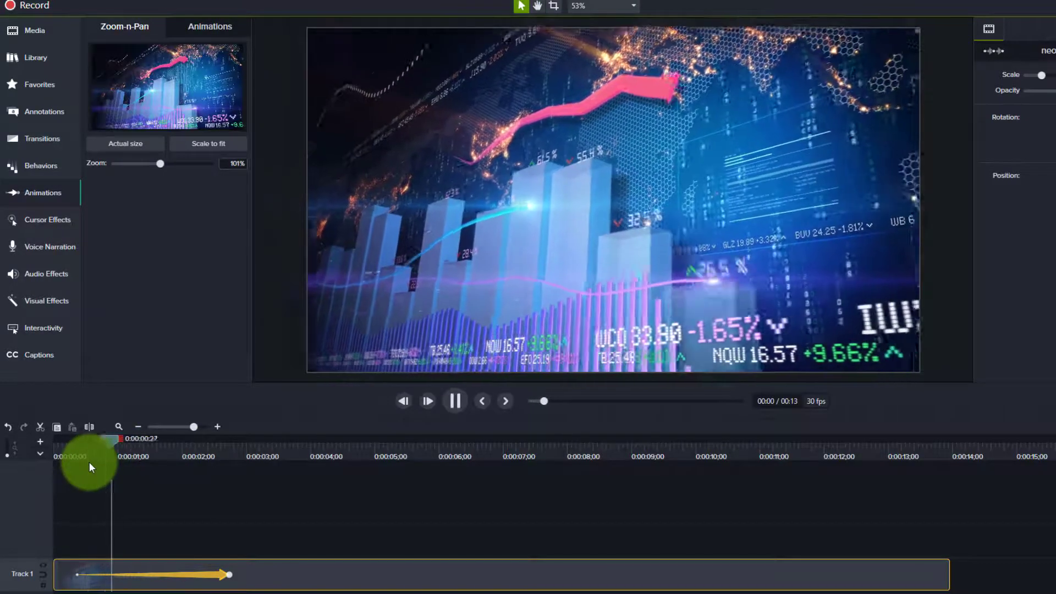
# Shorten the zoom-in animation to a duration of 26 frames and play it back.
pyautogui.click(149, 576)
pyautogui.moveTo(149, 572); pyautogui.dragTo(133, 574)
pyautogui.click(72, 438)
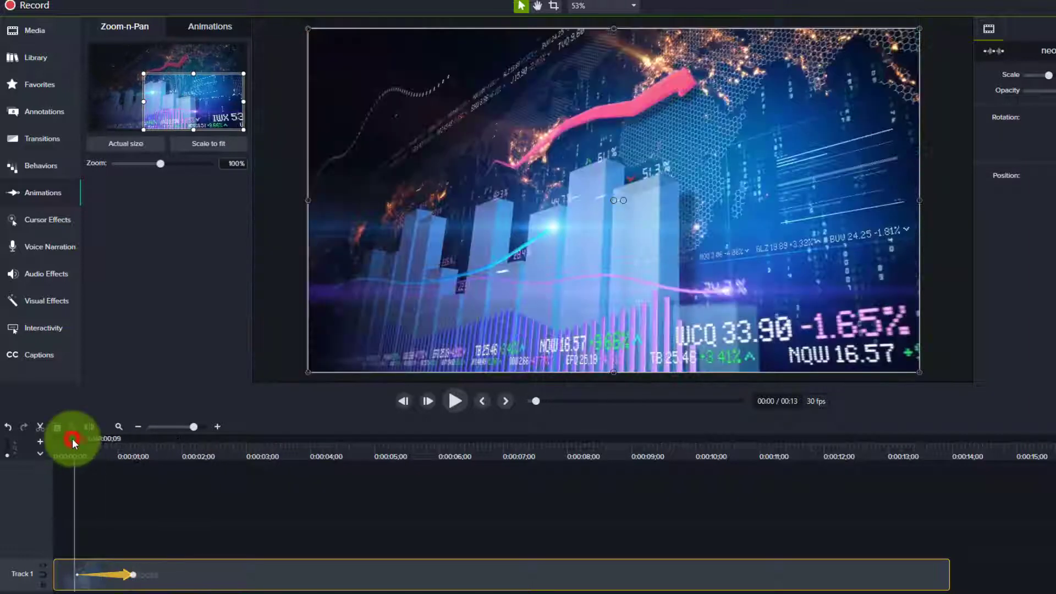
pyautogui.press('space')
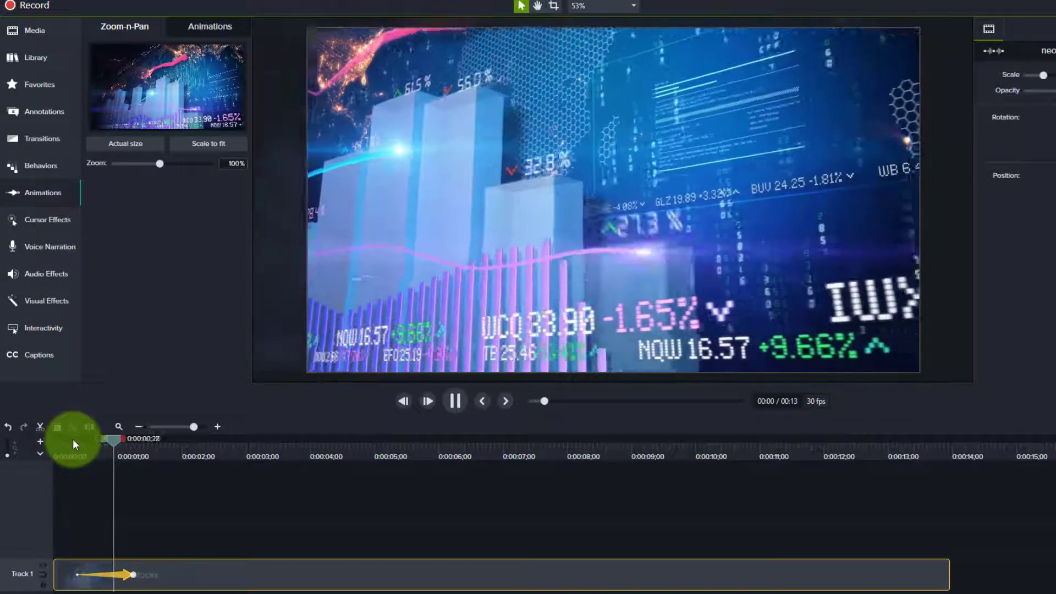
pyautogui.press('space')
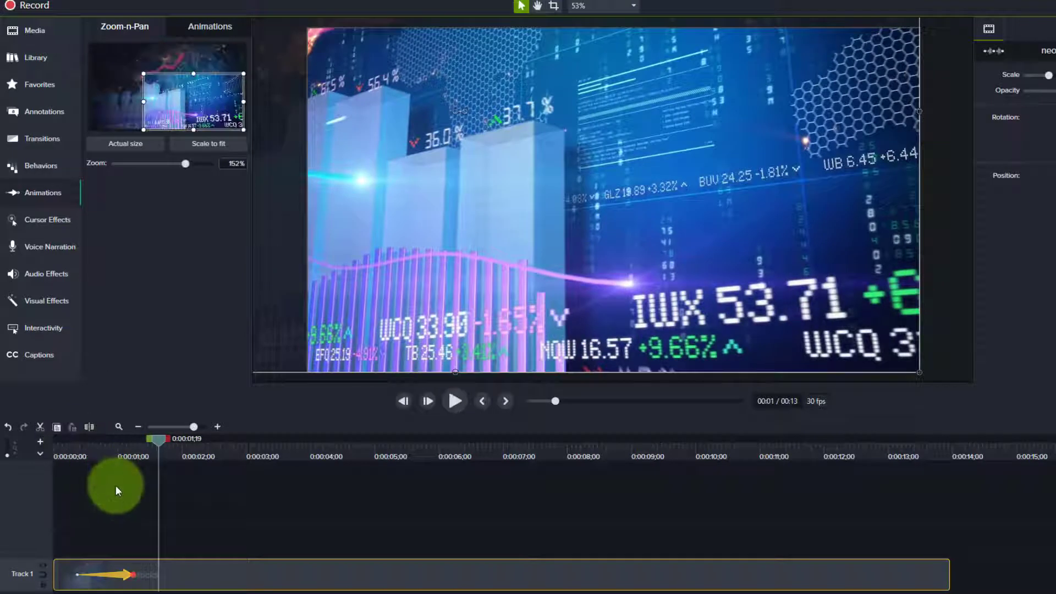
# Move the zoom-in animation on the neonstocks clip to start at 0:00:01;00.
pyautogui.click(124, 576)
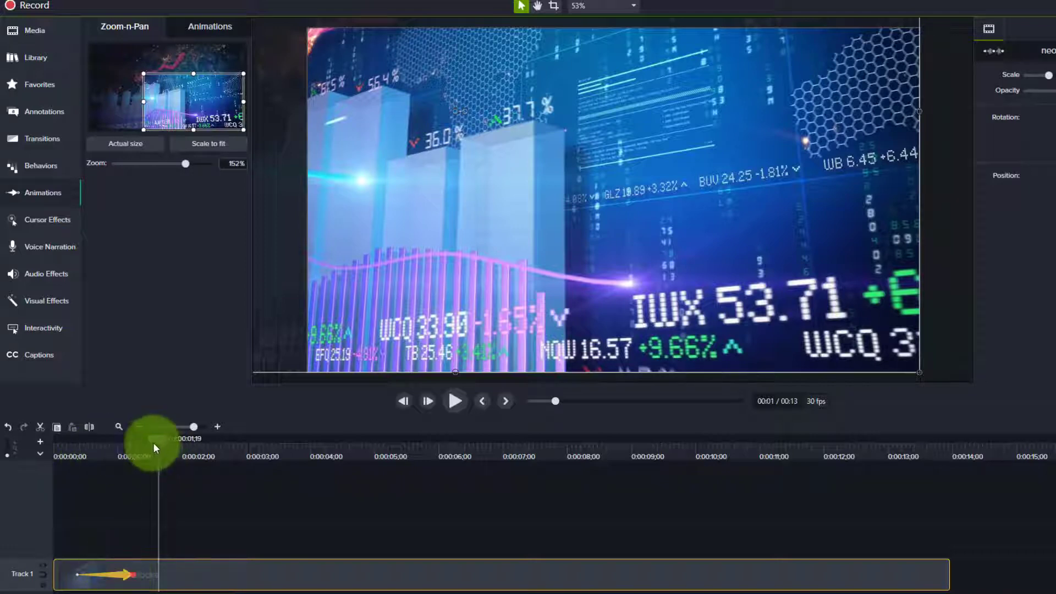
pyautogui.moveTo(157, 441); pyautogui.dragTo(76, 448)
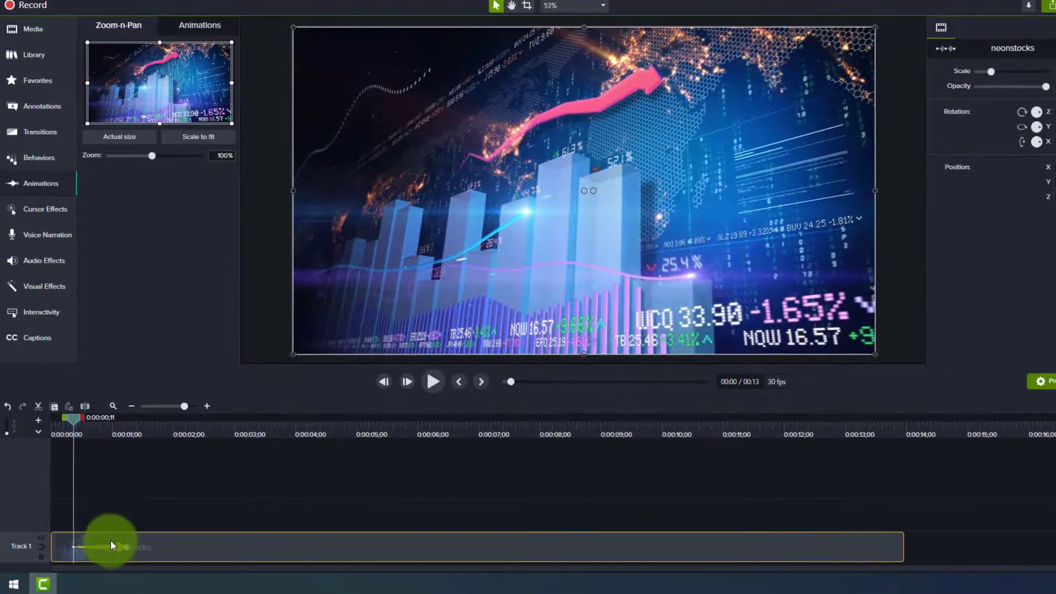
pyautogui.moveTo(114, 545); pyautogui.dragTo(151, 544)
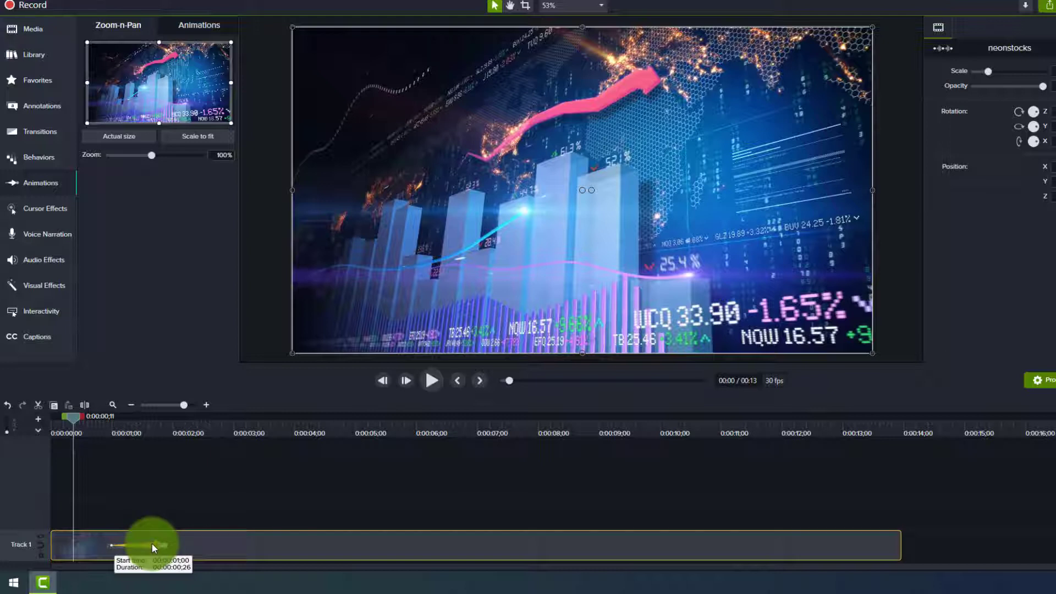
pyautogui.moveTo(152, 543); pyautogui.dragTo(153, 544)
pyautogui.moveTo(153, 544); pyautogui.dragTo(153, 544)
# Play the clip from the start, pause at 0:00:03;10 and add a Scale to fit animation there.
pyautogui.moveTo(77, 421); pyautogui.dragTo(32, 417)
pyautogui.click(387, 390)
pyautogui.click(158, 407)
pyautogui.click(430, 379)
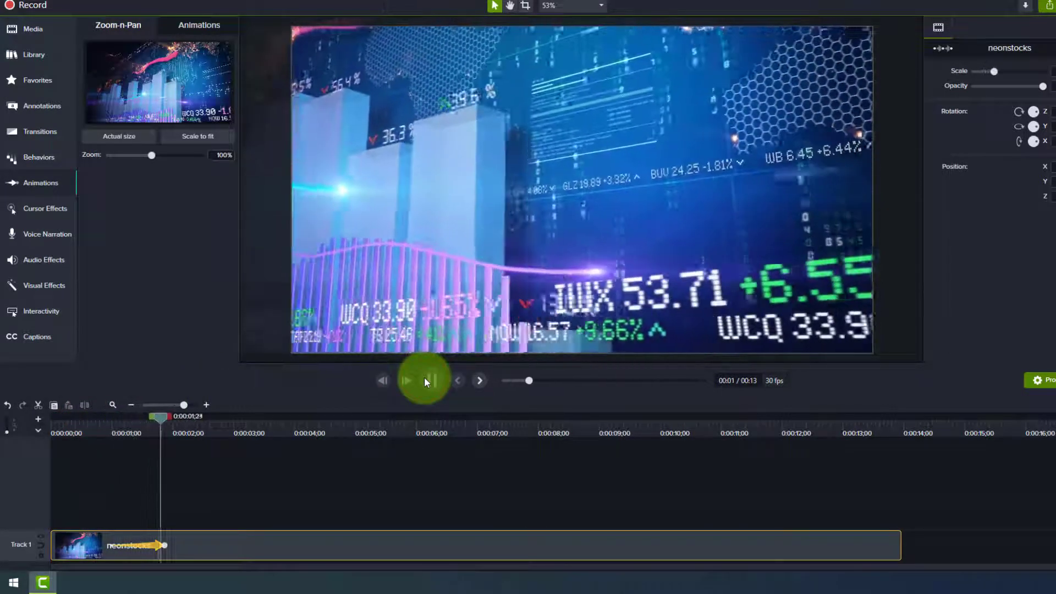
pyautogui.click(426, 378)
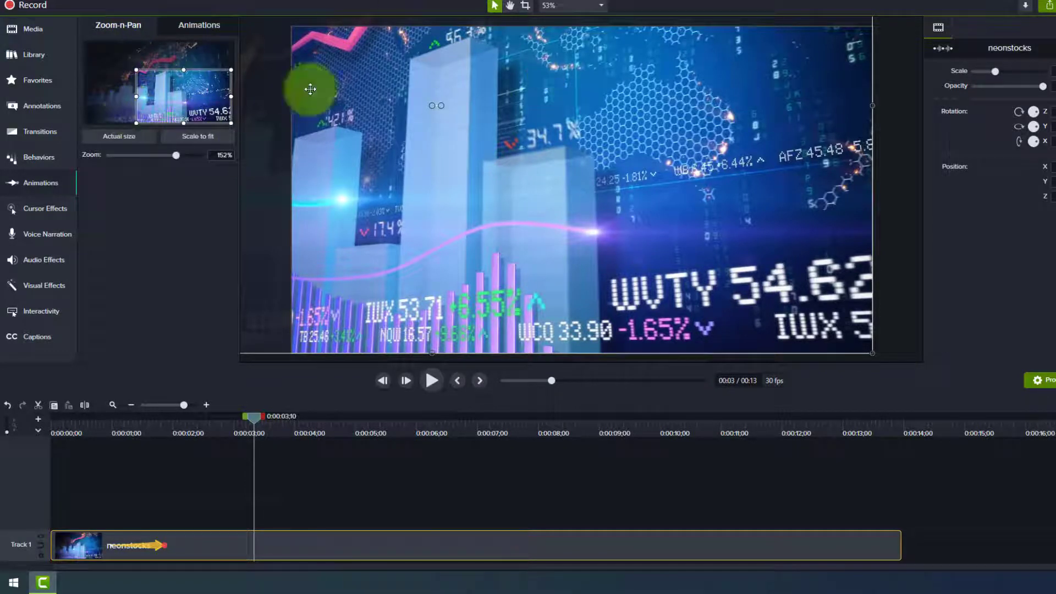
pyautogui.click(193, 137)
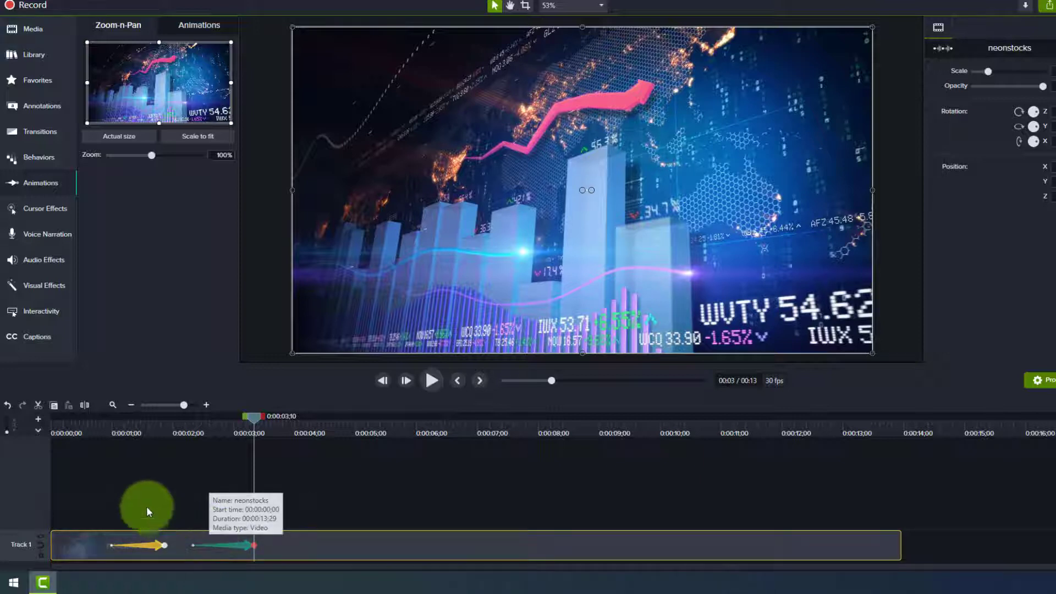
# Preview both animations from 0:00:00;22 and move the zoom-out animation to start at about 4.8 seconds.
pyautogui.click(95, 418)
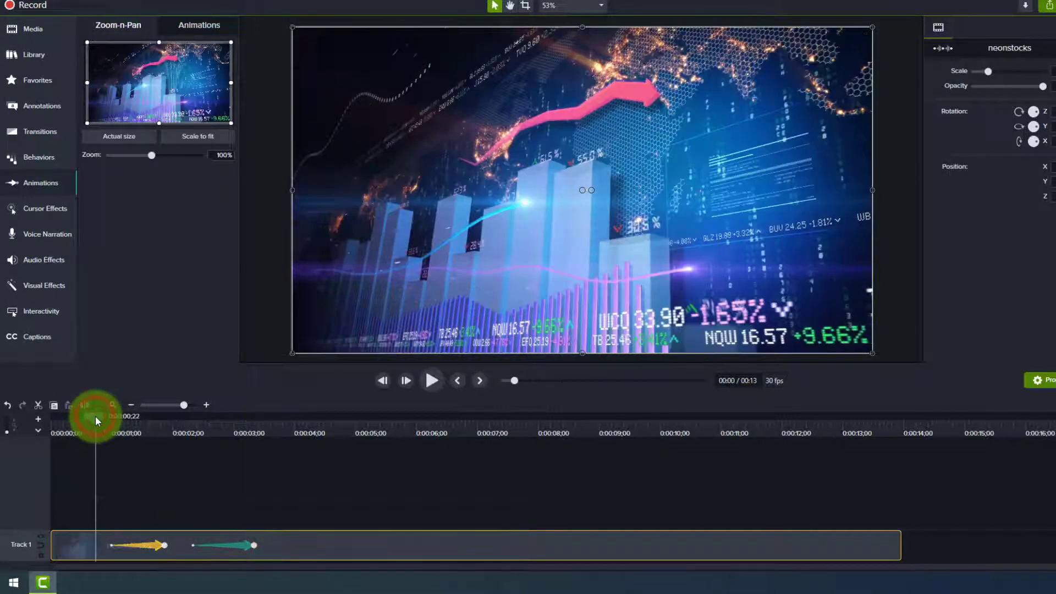
pyautogui.press('space')
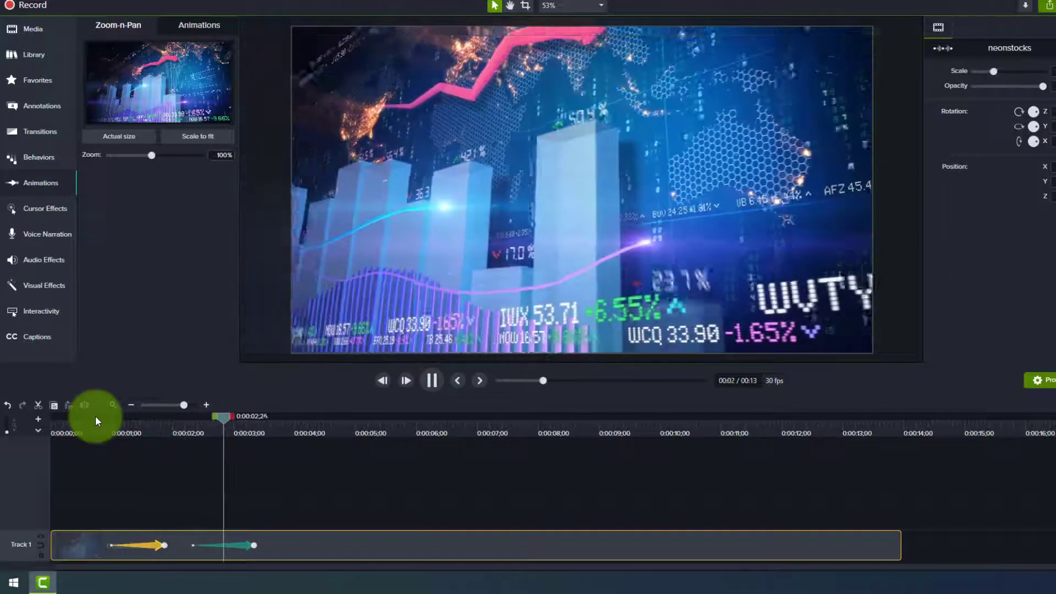
pyautogui.press('space')
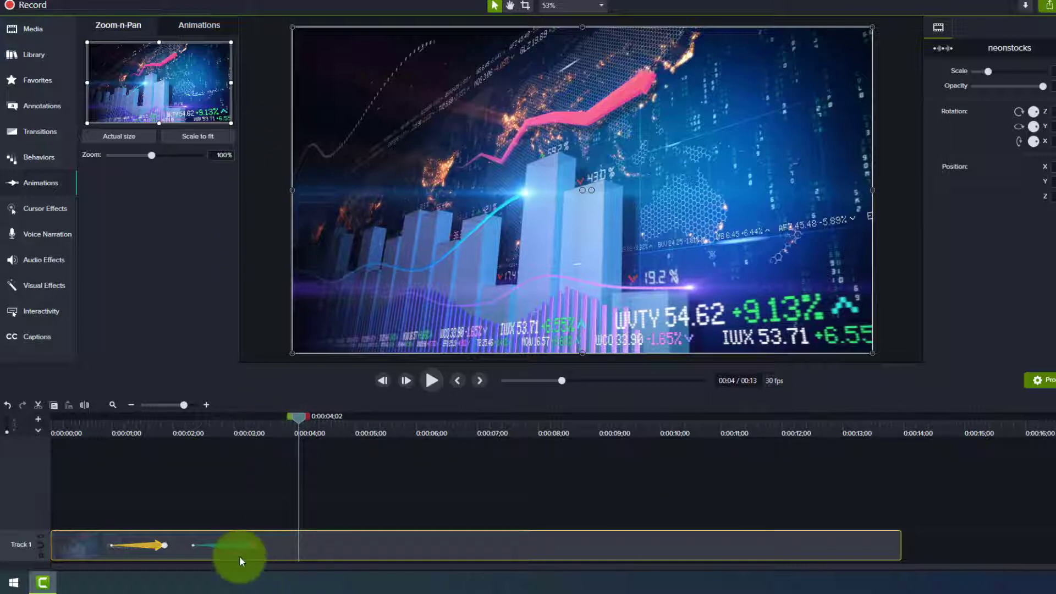
pyautogui.moveTo(246, 546); pyautogui.dragTo(400, 547)
# Add a pan animation at 0:00:02;25 that shifts the zoomed view to the clip's lower-left area, and scrub through it.
pyautogui.moveTo(295, 415); pyautogui.dragTo(167, 440)
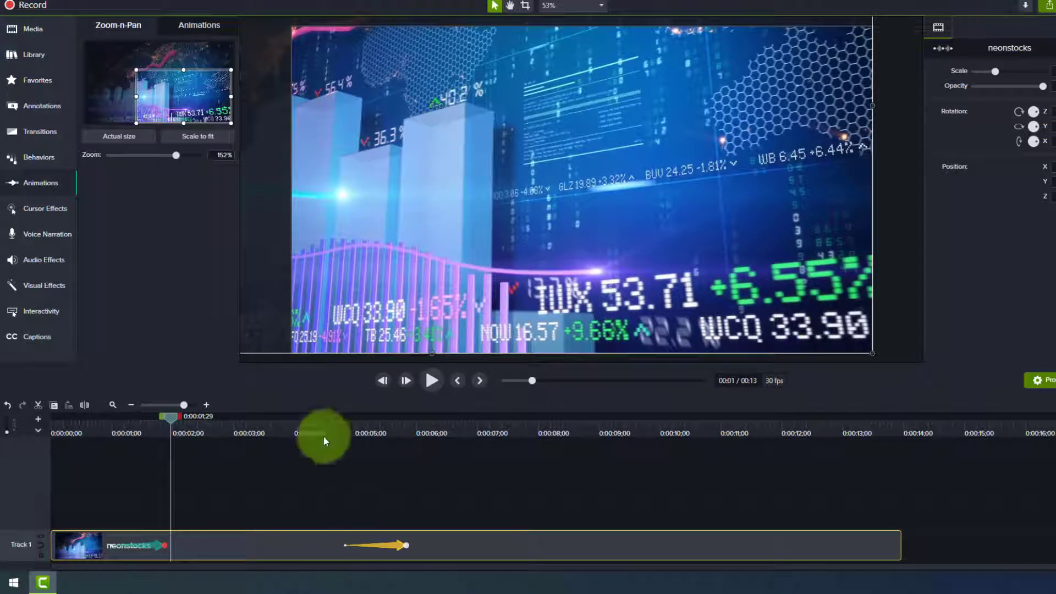
pyautogui.moveTo(170, 416); pyautogui.dragTo(222, 425)
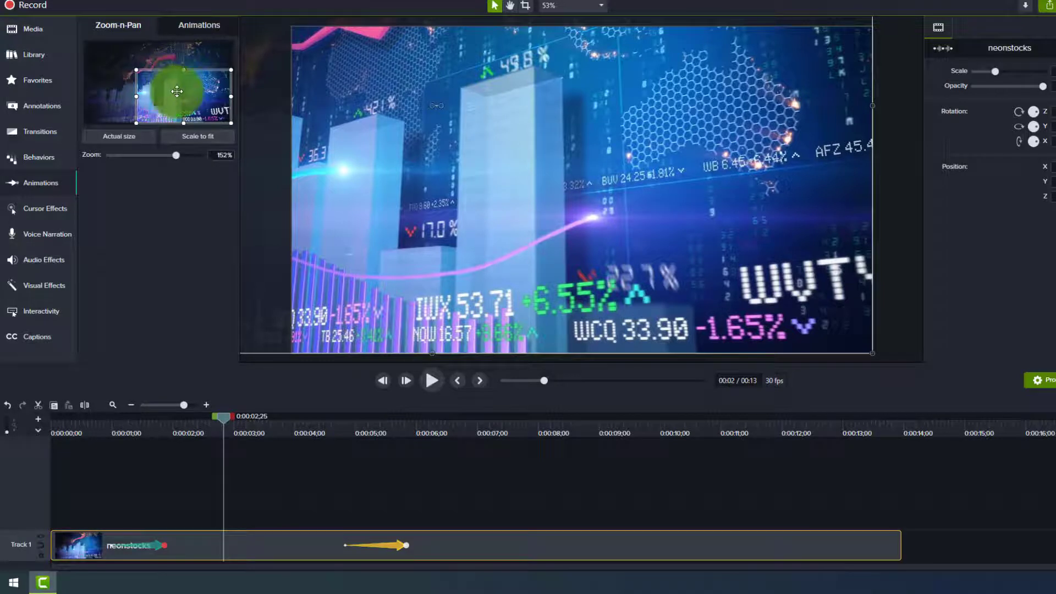
pyautogui.moveTo(176, 92); pyautogui.dragTo(239, 68)
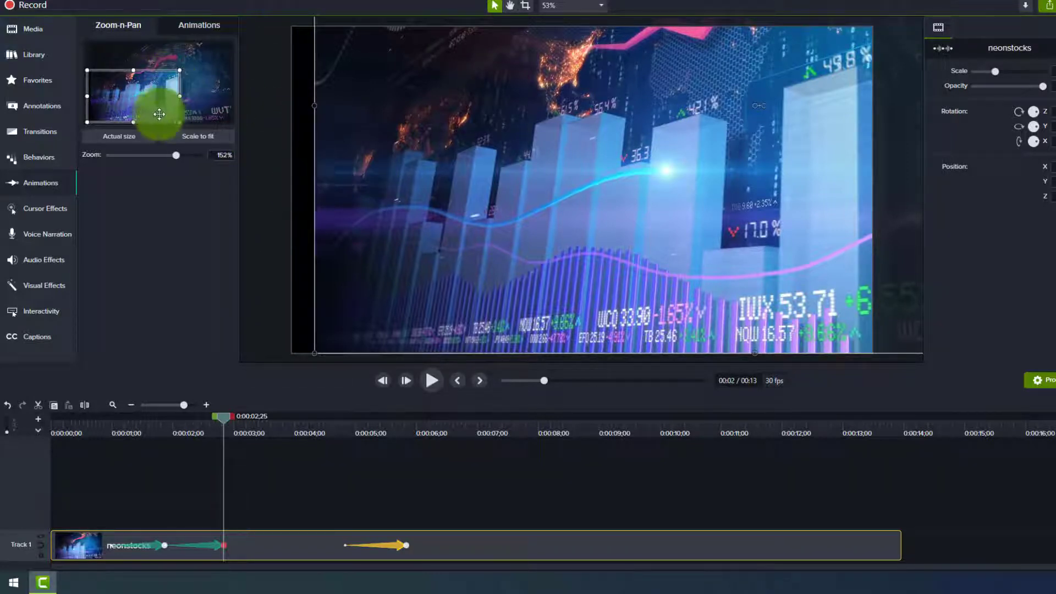
pyautogui.moveTo(158, 107); pyautogui.dragTo(158, 111)
pyautogui.moveTo(222, 420); pyautogui.dragTo(169, 430)
pyautogui.click(243, 442)
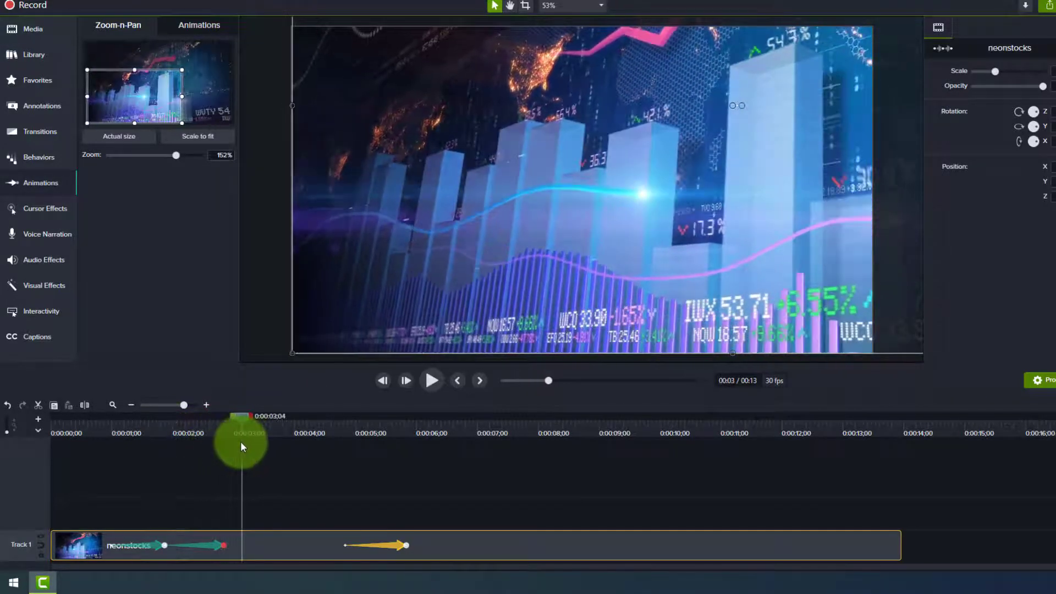
# Move the pan animation to start at about 2.5 seconds and play the full zoom-in, pan and zoom-out sequence from the beginning.
pyautogui.click(225, 544)
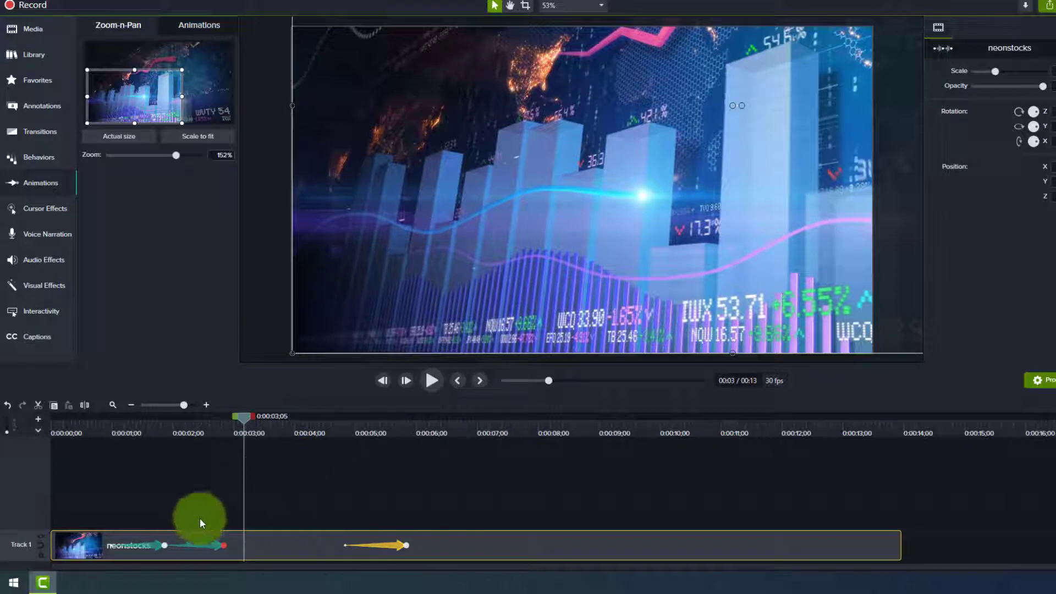
pyautogui.click(214, 543)
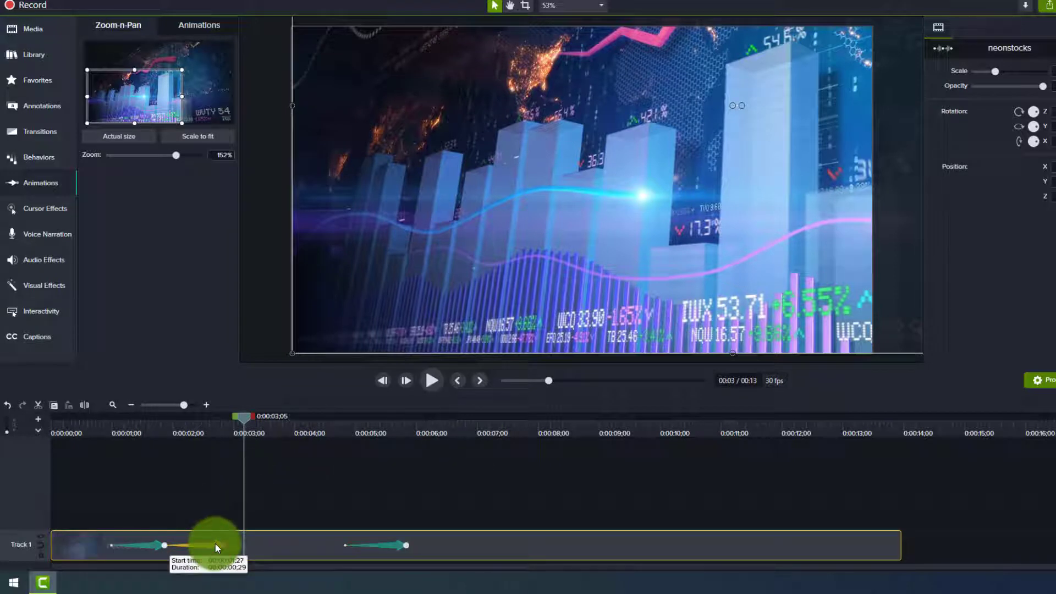
pyautogui.moveTo(216, 544); pyautogui.dragTo(252, 547)
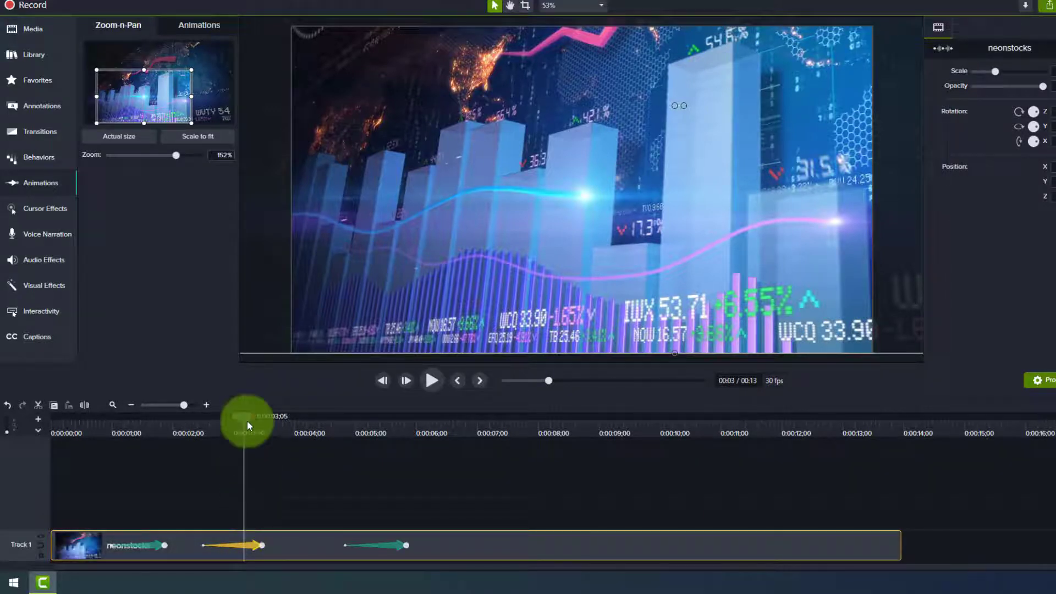
pyautogui.moveTo(247, 418); pyautogui.dragTo(144, 417)
pyautogui.click(44, 418)
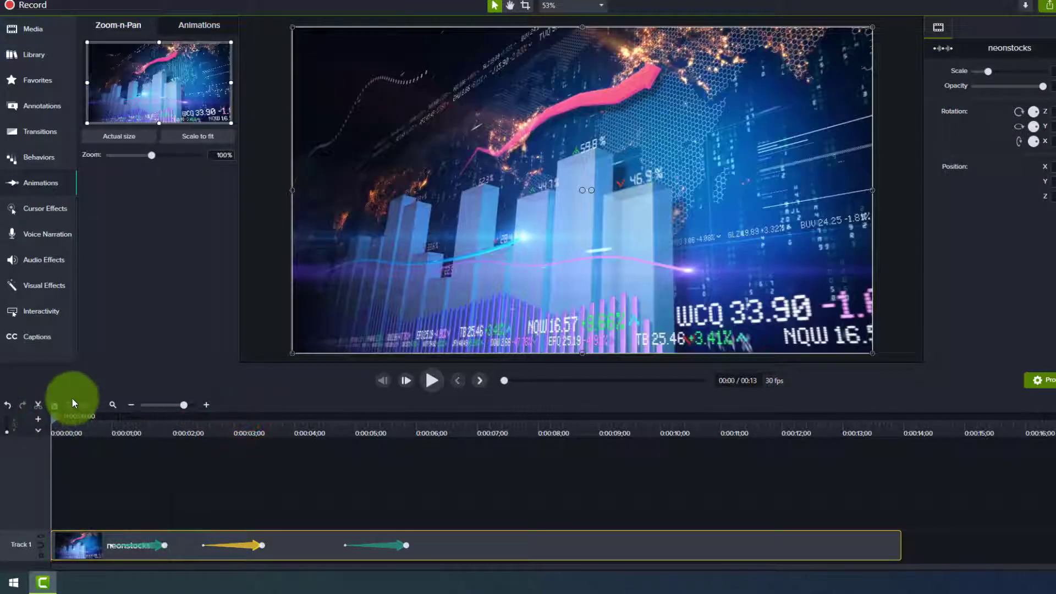
pyautogui.press('space')
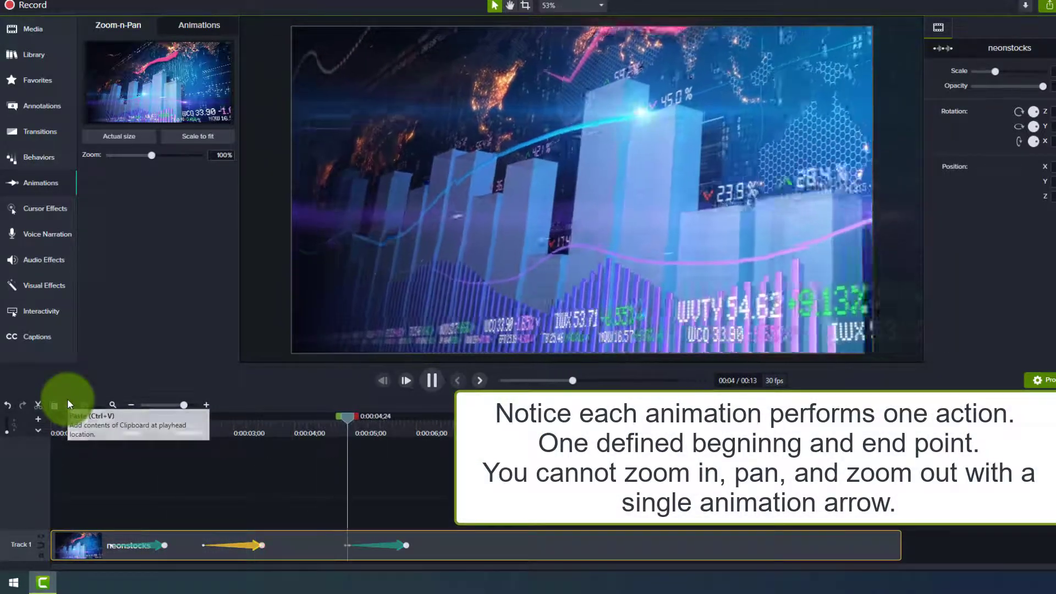
pyautogui.click(426, 416)
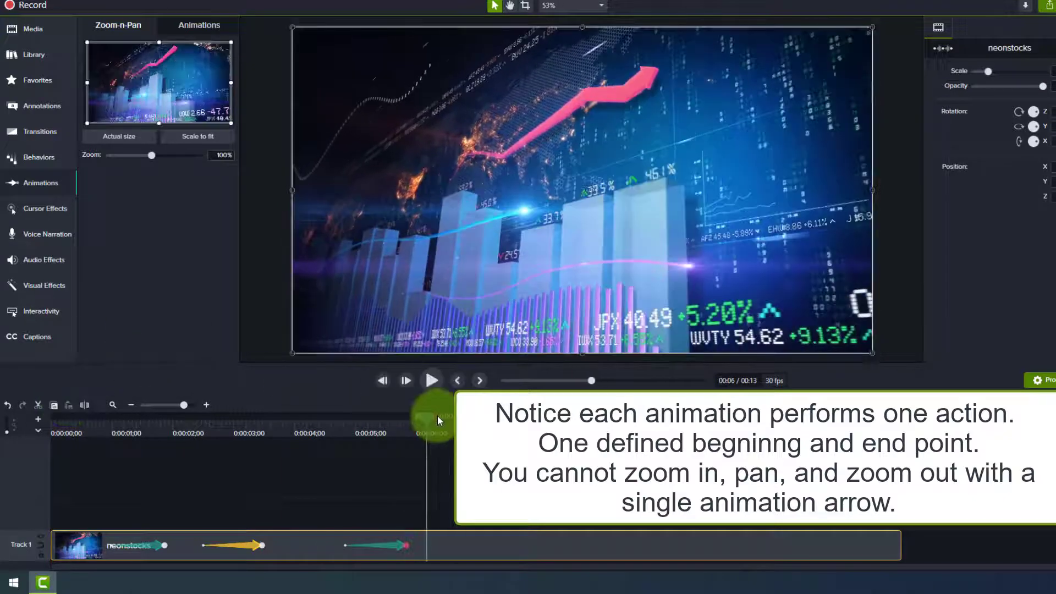
pyautogui.moveTo(420, 418); pyautogui.dragTo(399, 421)
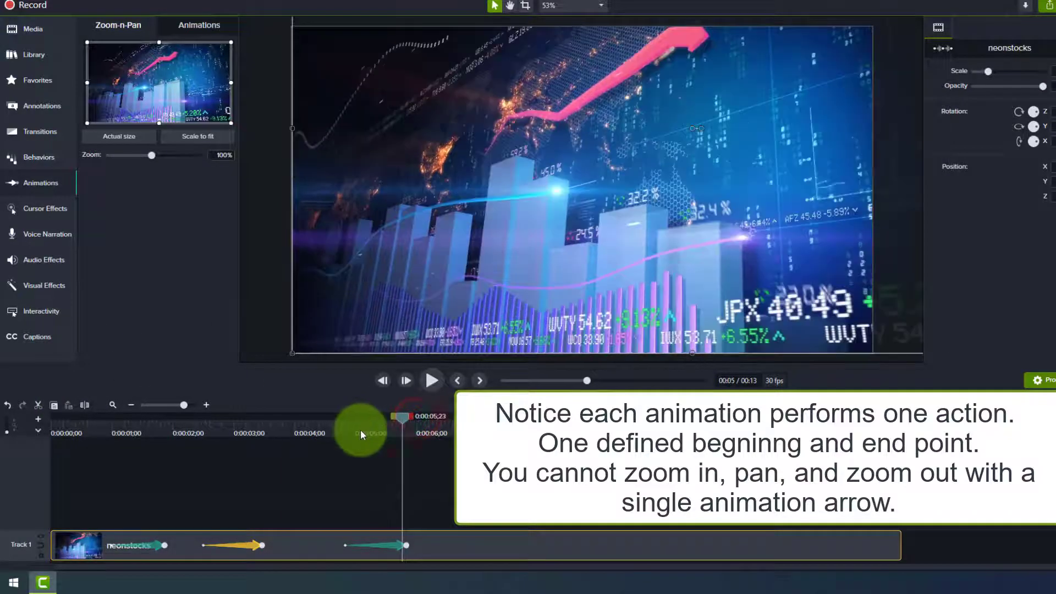
# Add an Actual size animation to the clip at 0:00:04;09.
pyautogui.click(309, 431)
pyautogui.click(109, 132)
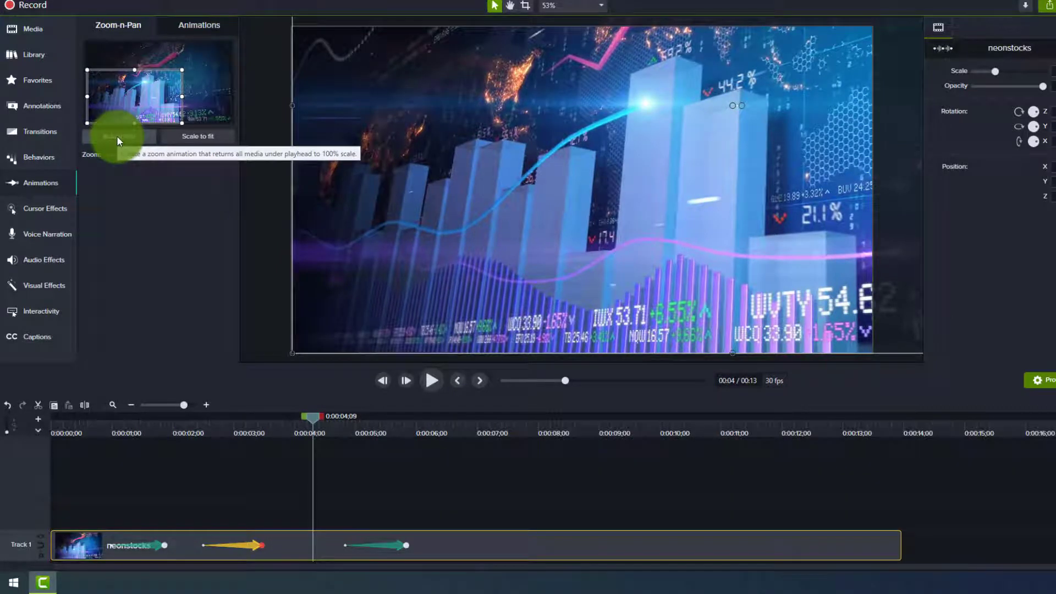
pyautogui.click(117, 136)
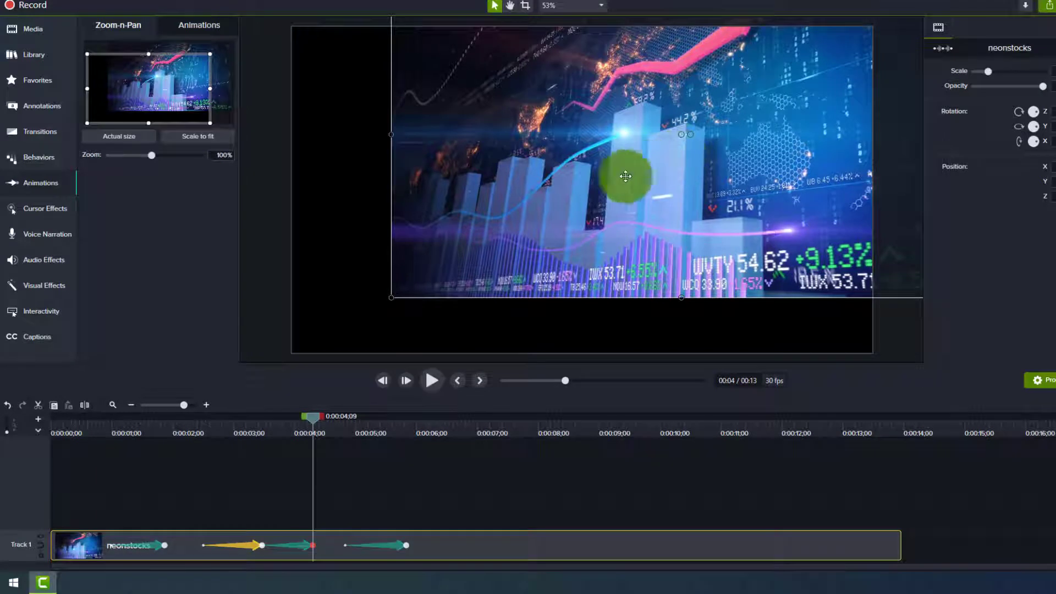
# Shift the Actual size animation to end at about 4.5 seconds and place the playhead at 0:00:07;10.
pyautogui.click(303, 545)
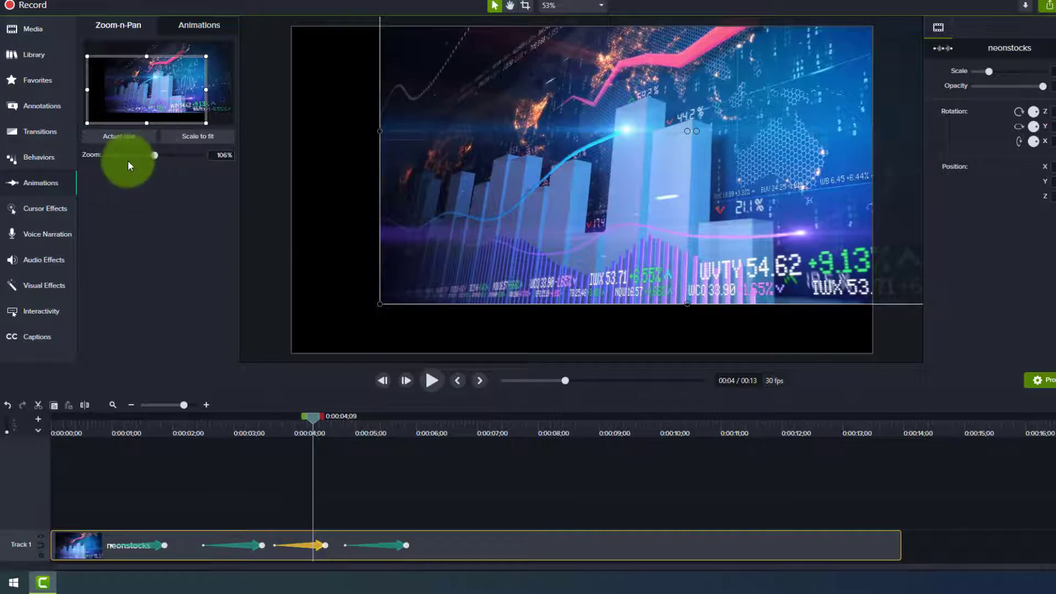
pyautogui.moveTo(317, 417); pyautogui.dragTo(501, 443)
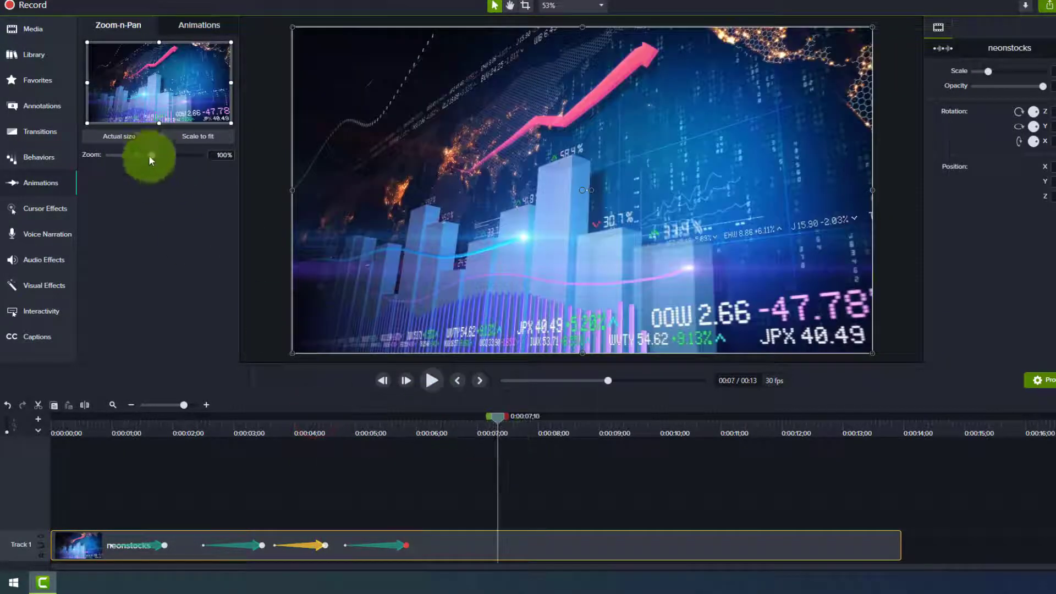
# Add a zoom-in animation to the clip at 0:00:07;10 with the zoom set to 200%.
pyautogui.moveTo(149, 155); pyautogui.dragTo(183, 163)
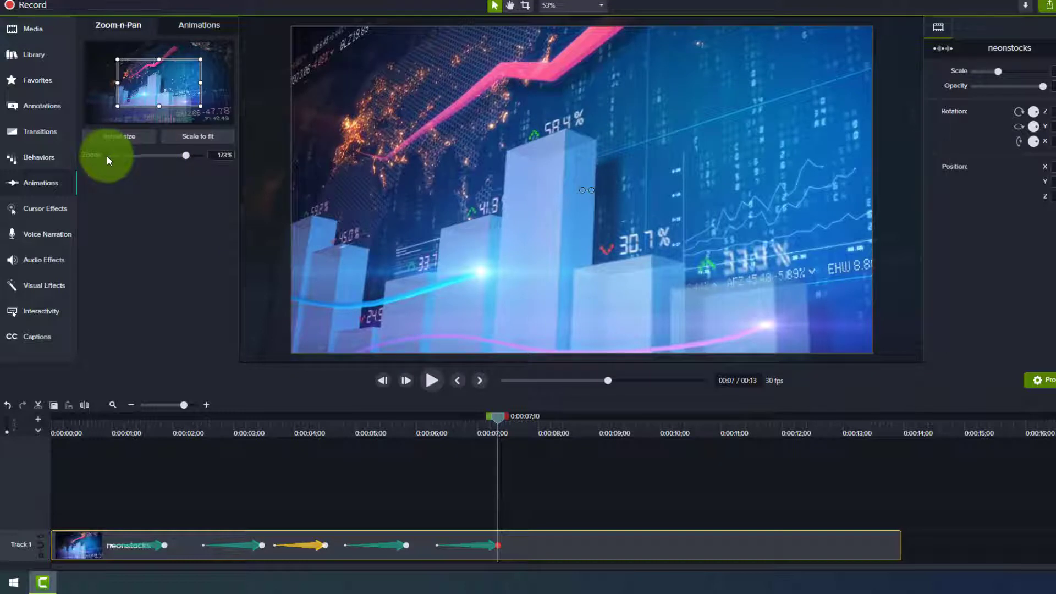
pyautogui.moveTo(187, 157); pyautogui.dragTo(203, 159)
pyautogui.click(530, 145)
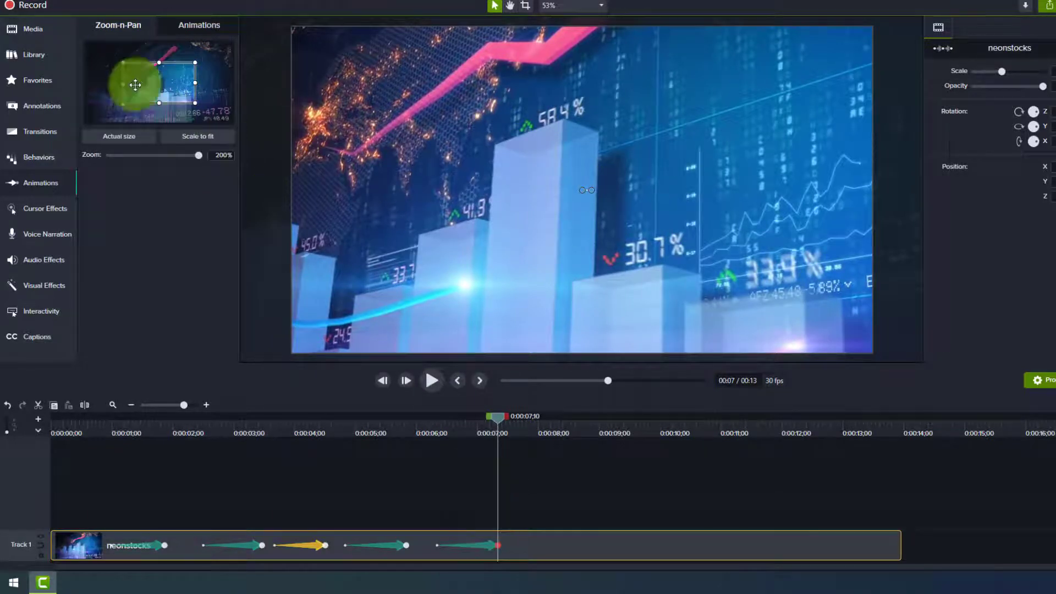
# Add a zoom-out animation at 0:00:08;21 with the zoom reduced to 107%.
pyautogui.click(495, 417)
pyautogui.moveTo(496, 417); pyautogui.dragTo(581, 418)
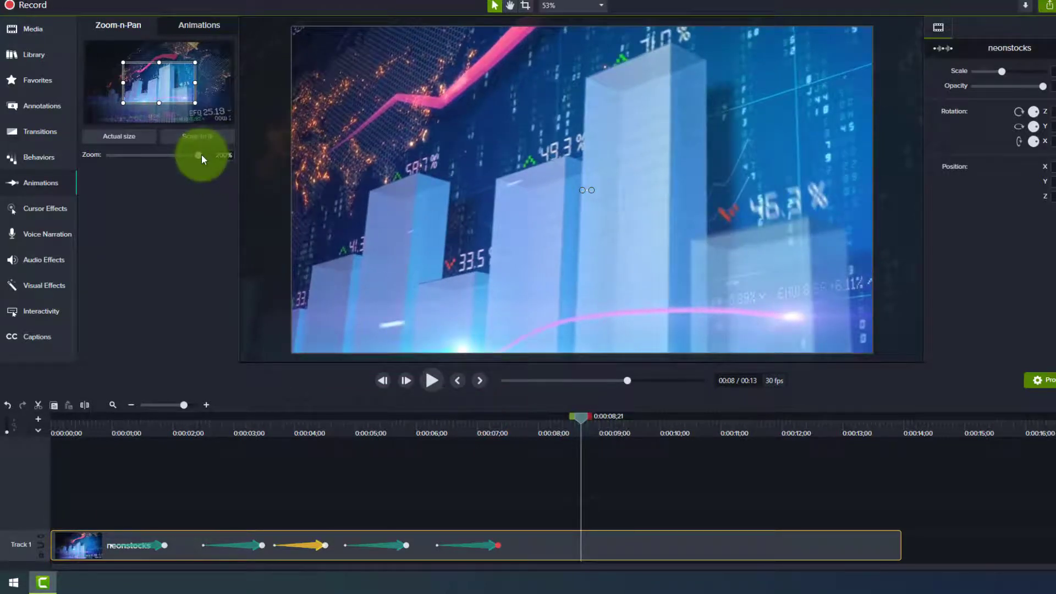
pyautogui.moveTo(201, 154); pyautogui.dragTo(157, 162)
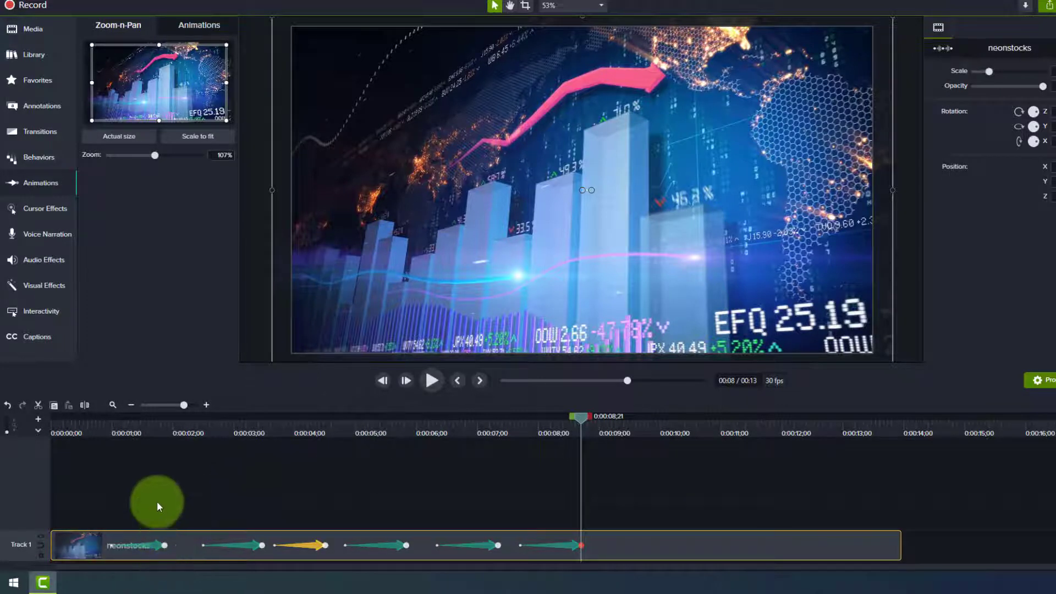
# Edit the end of the first animation at 0:00:01;26 so its zoomed view covers the clip's upper-right area.
pyautogui.click(156, 423)
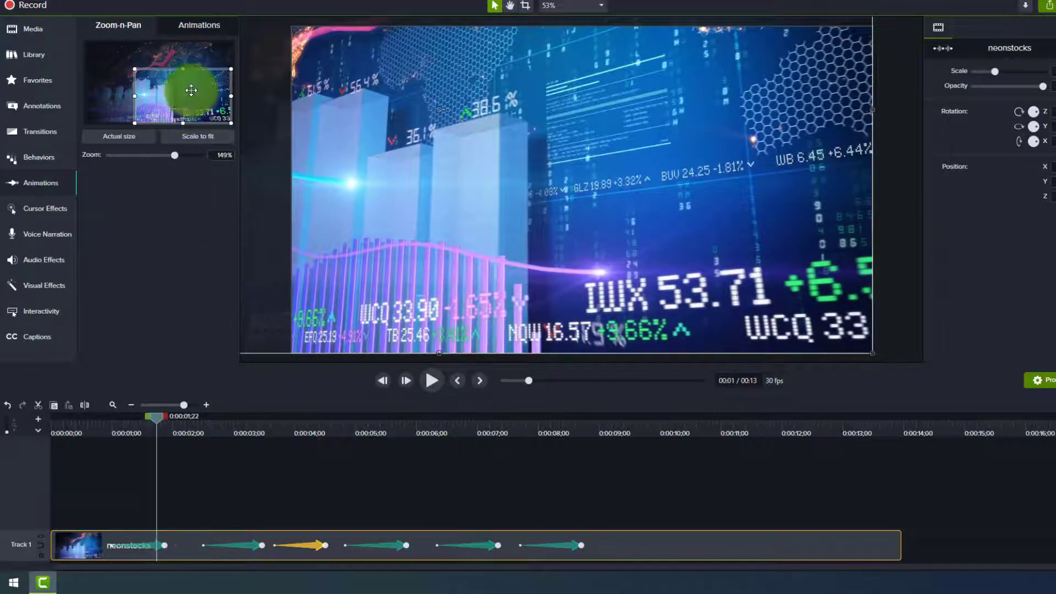
pyautogui.click(151, 544)
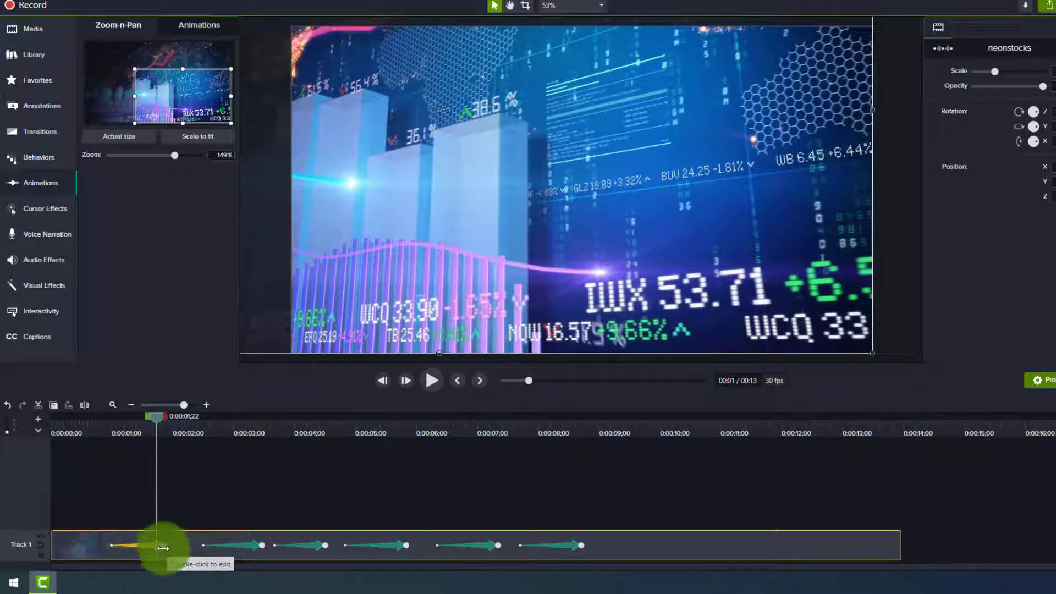
pyautogui.click(165, 545)
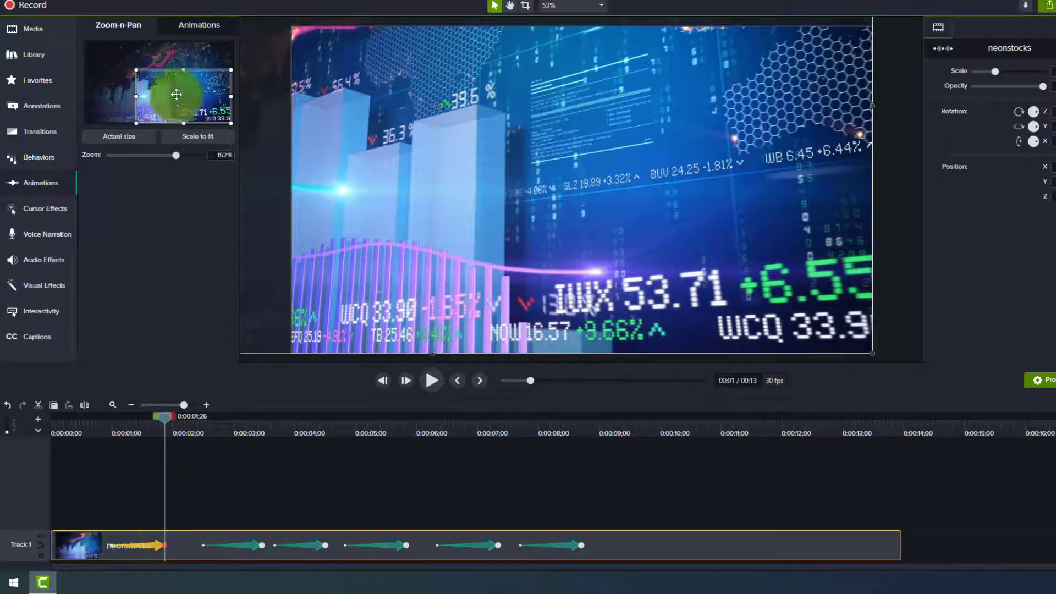
pyautogui.moveTo(156, 108); pyautogui.dragTo(189, 78)
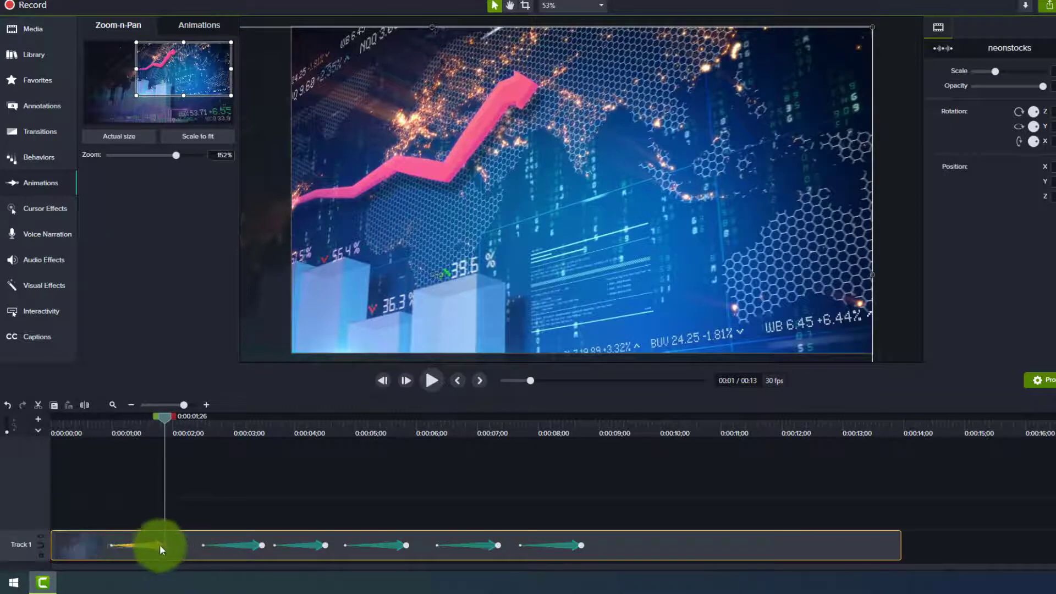
pyautogui.moveTo(164, 548); pyautogui.dragTo(165, 545)
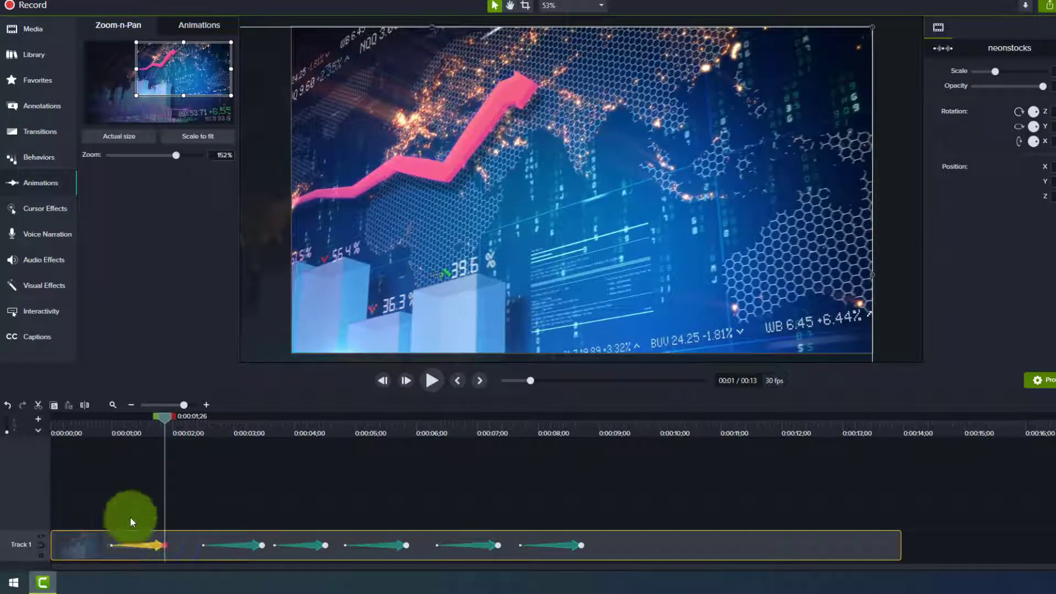
# Play the edited first animation from 0:00:00;28 into the pan and stop at 0:00:03;03.
pyautogui.click(110, 422)
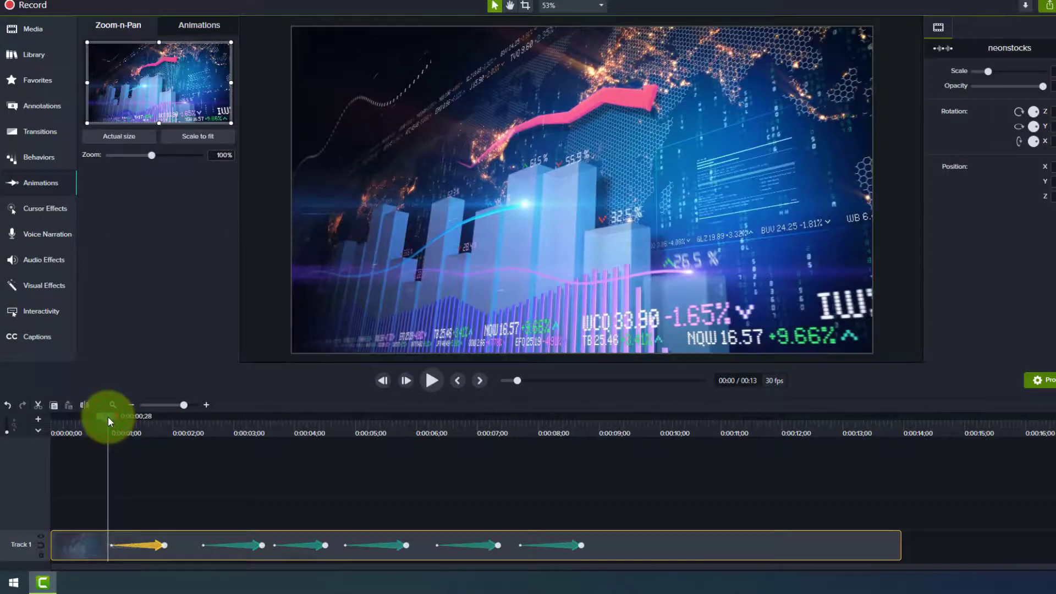
pyautogui.press('space')
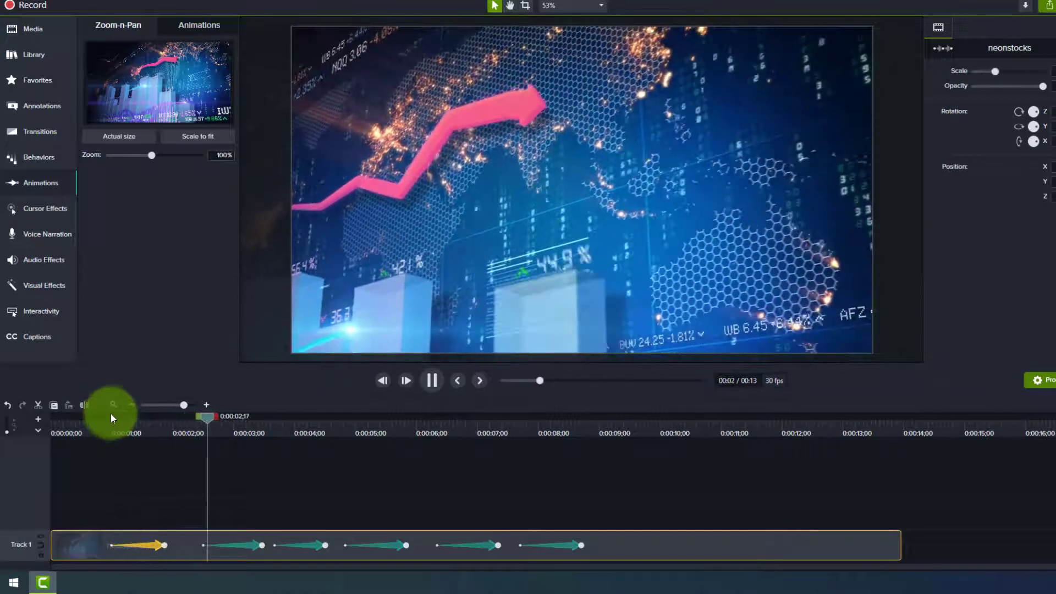
pyautogui.press('space')
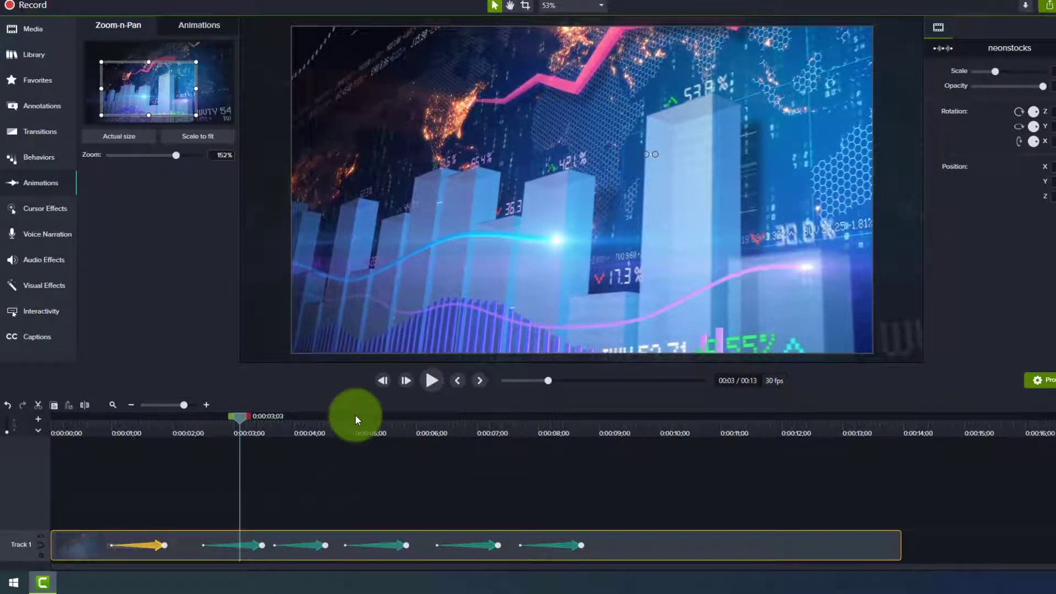